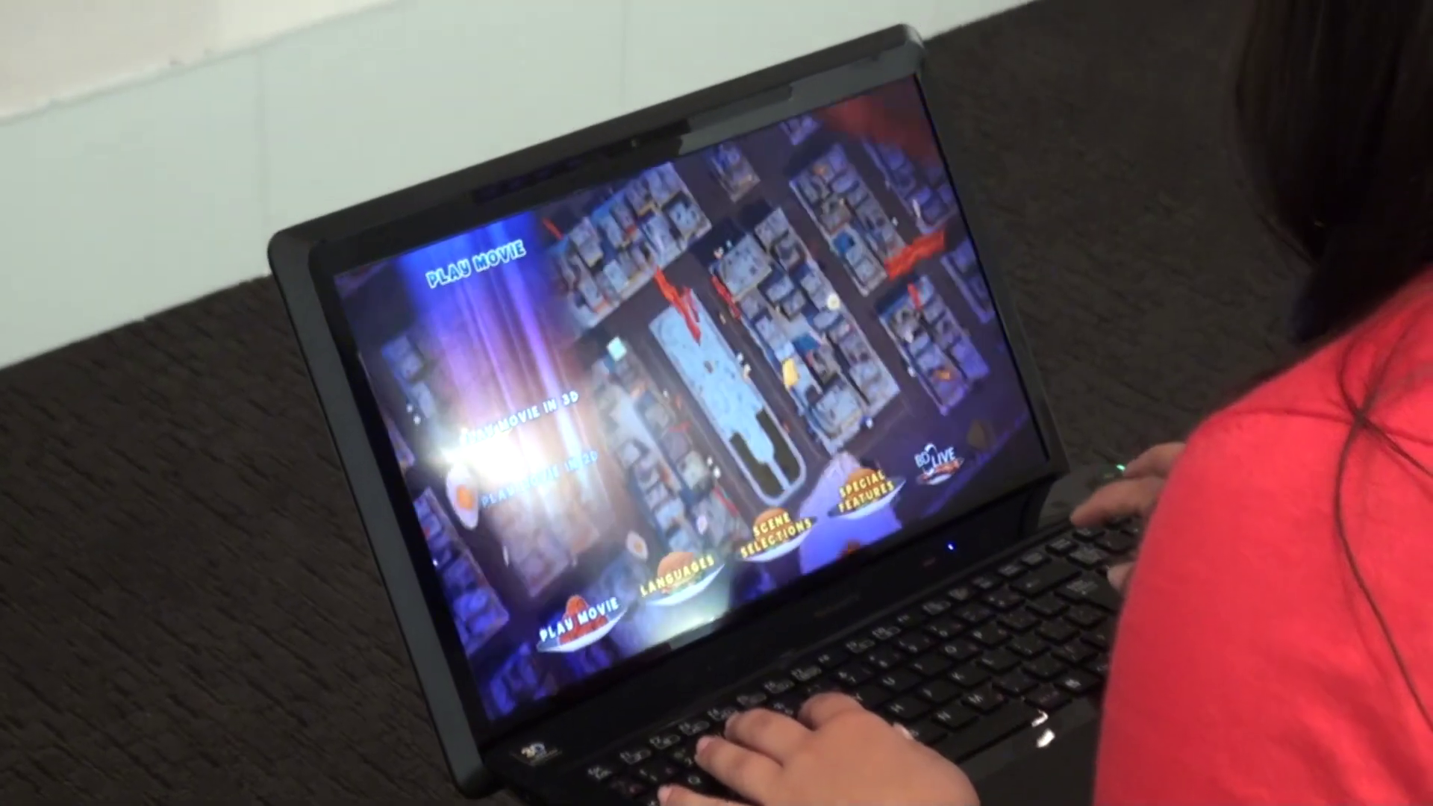
{"action": "key", "text": "Return"}
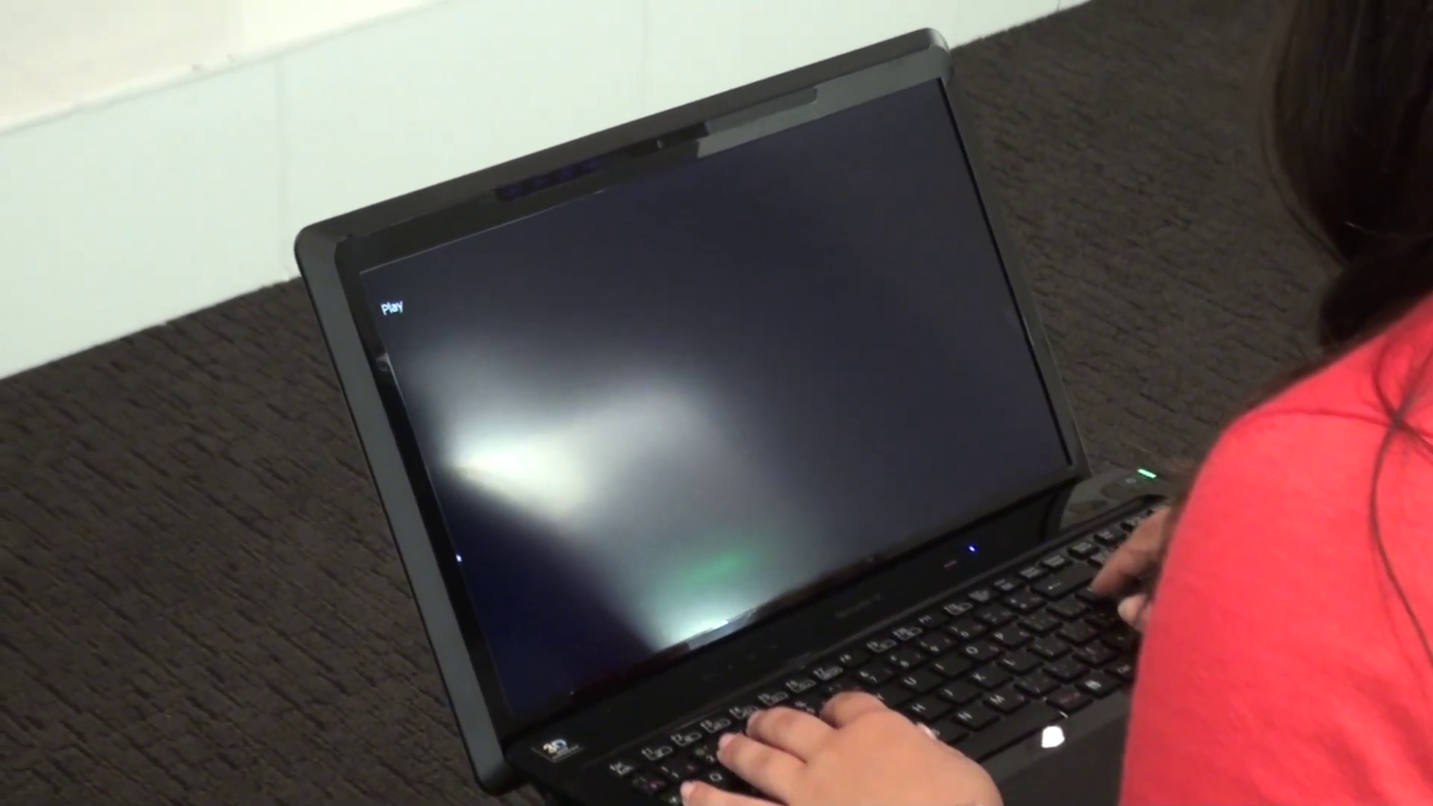
{"action": "key", "text": "Down"}
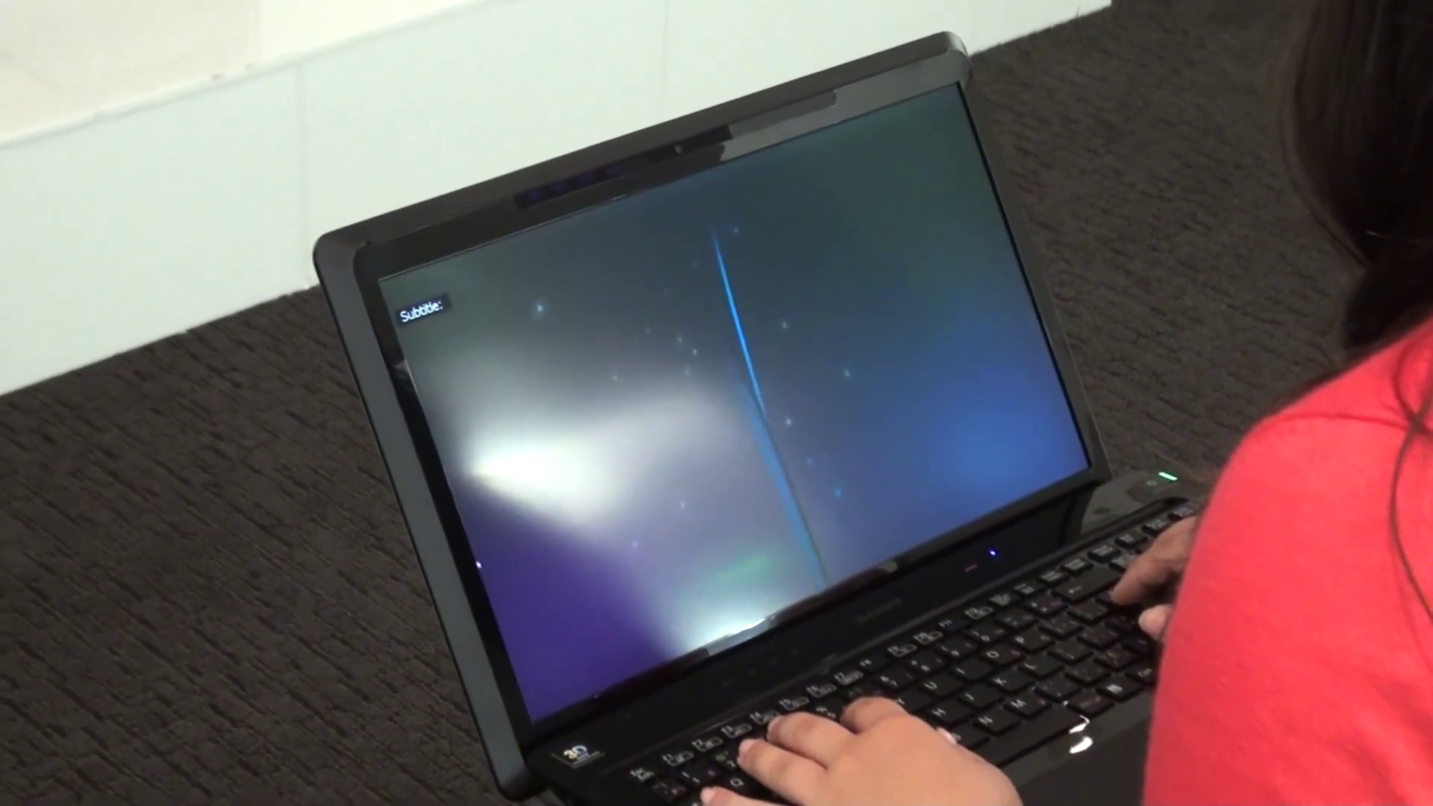